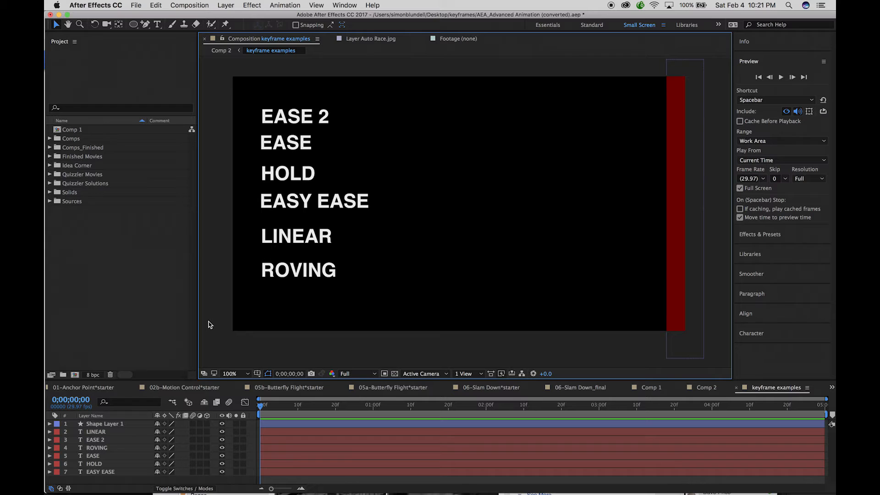
Preview the full keyframe examples animation and return the playhead to the start of the composition.
{"action": "key", "text": "space"}
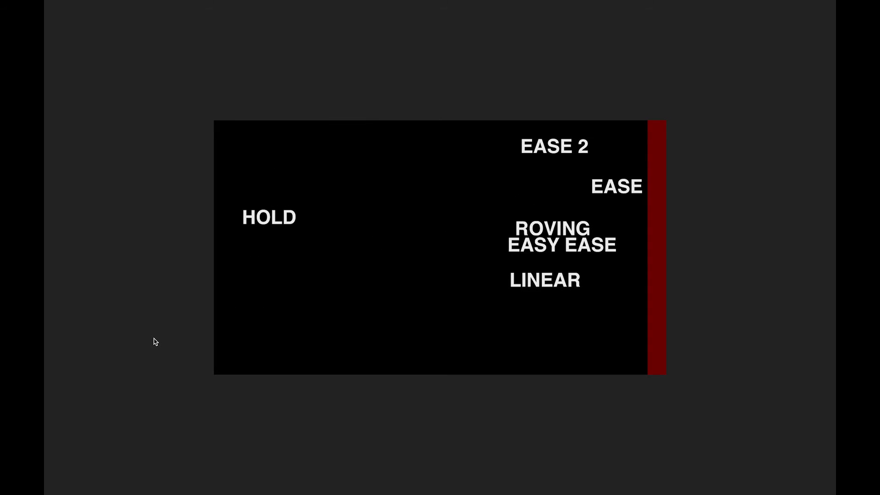
{"action": "key", "text": "space"}
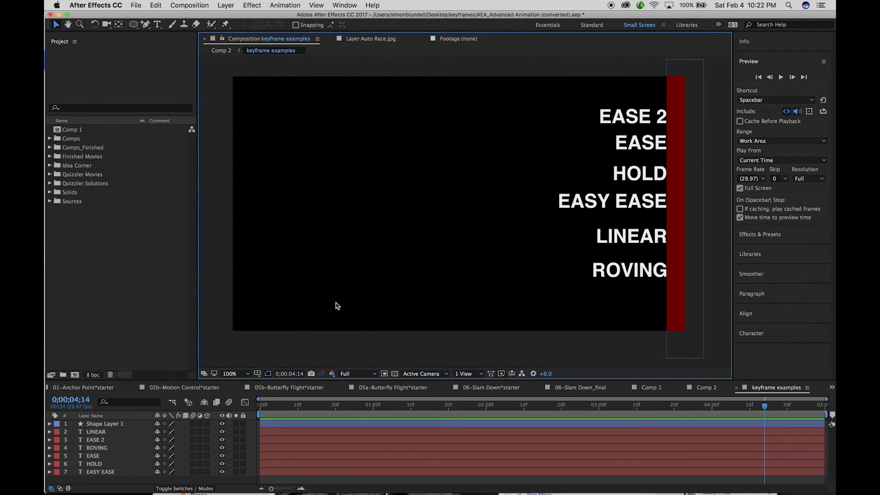
{"action": "left_click_drag", "start_coordinate": [764, 409], "coordinate": [215, 333]}
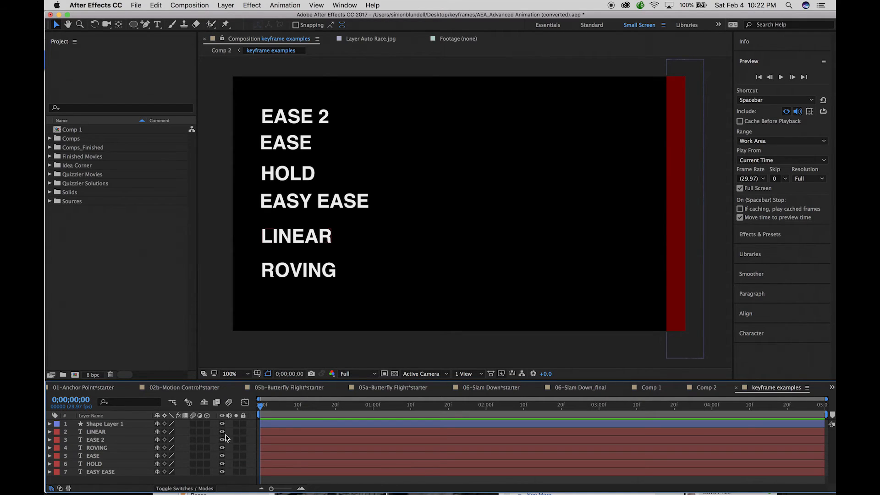
Hide every text layer except LINEAR, enlarge the timeline area and select LINEAR's Position keyframes.
{"action": "left_click_drag", "start_coordinate": [222, 441], "coordinate": [222, 477]}
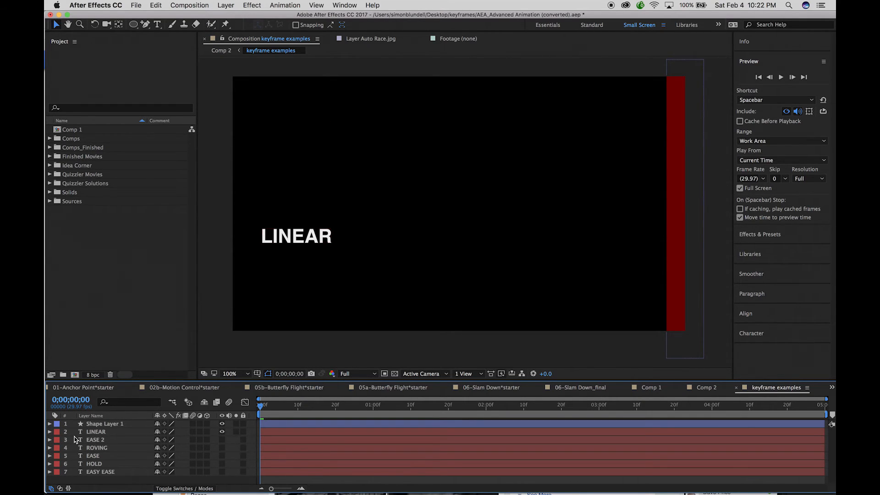
{"action": "left_click", "coordinate": [49, 432]}
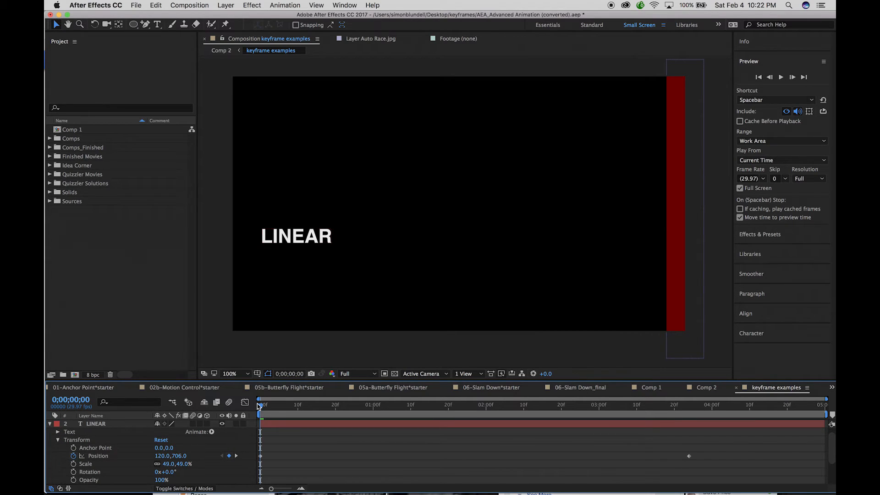
{"action": "left_click_drag", "start_coordinate": [265, 380], "coordinate": [266, 344]}
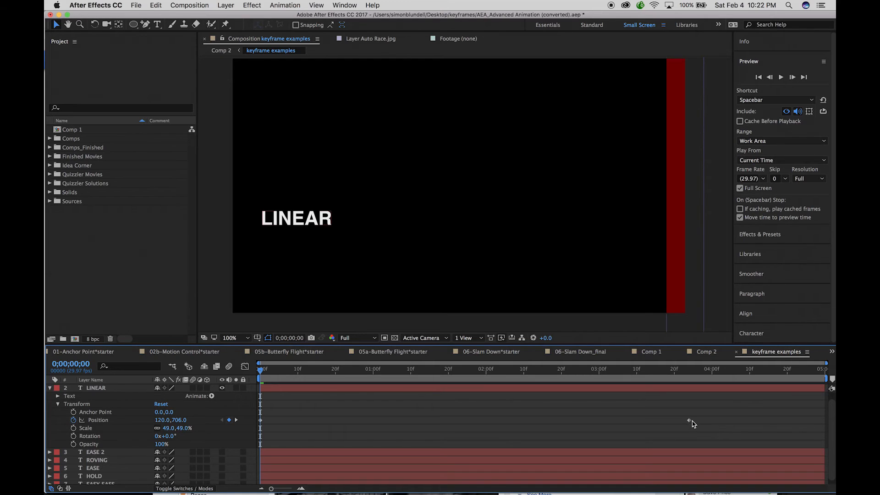
{"action": "left_click", "coordinate": [688, 420]}
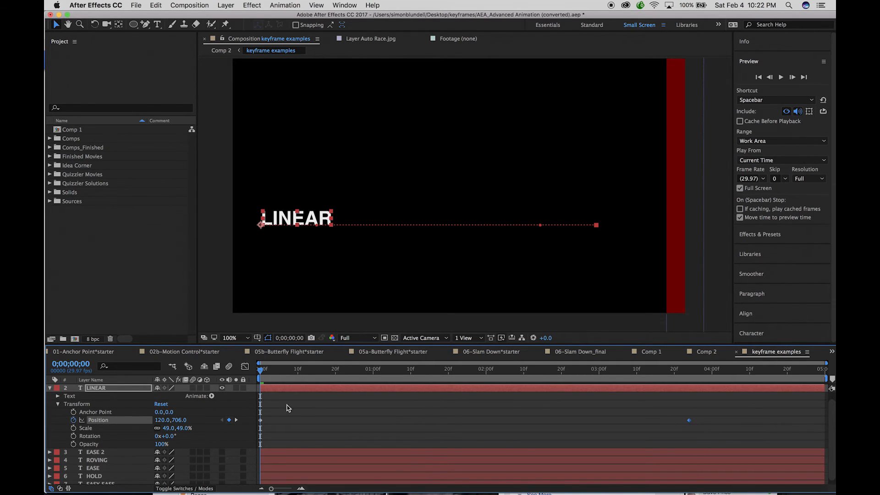
Preview the LINEAR animation, return the playhead to the start and select the layer's first Position keyframe.
{"action": "key", "text": "space"}
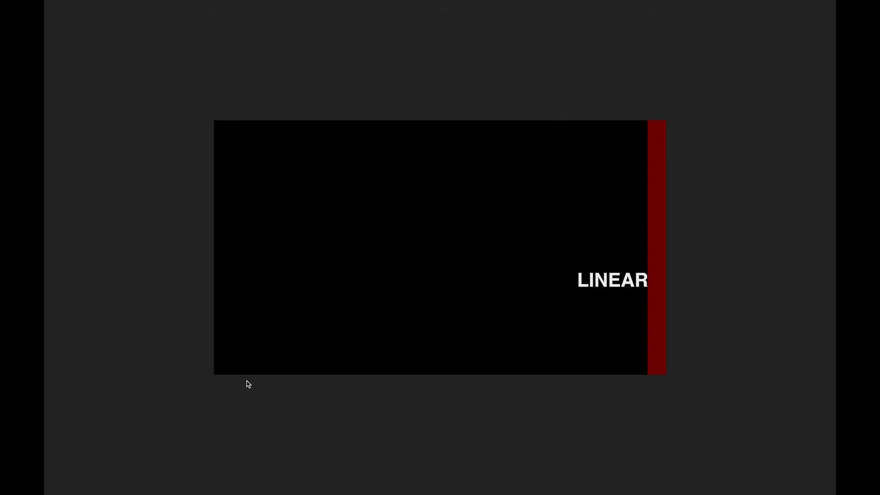
{"action": "key", "text": "space"}
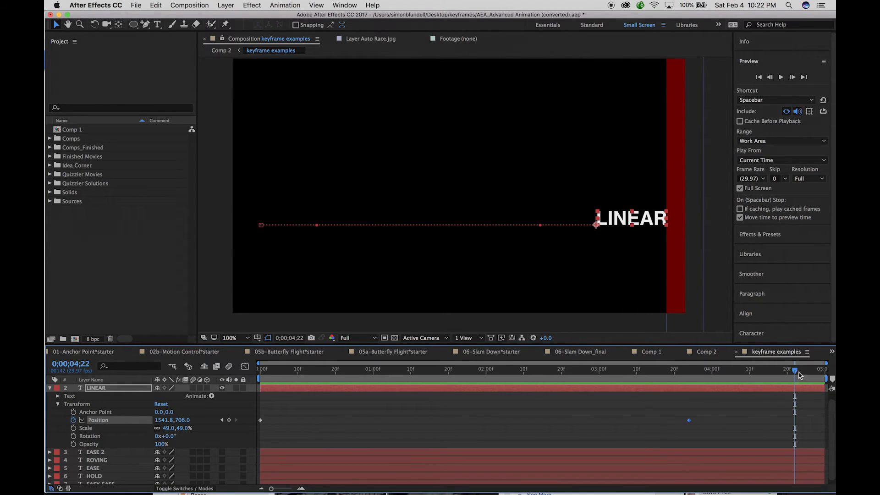
{"action": "left_click_drag", "start_coordinate": [798, 374], "coordinate": [224, 339]}
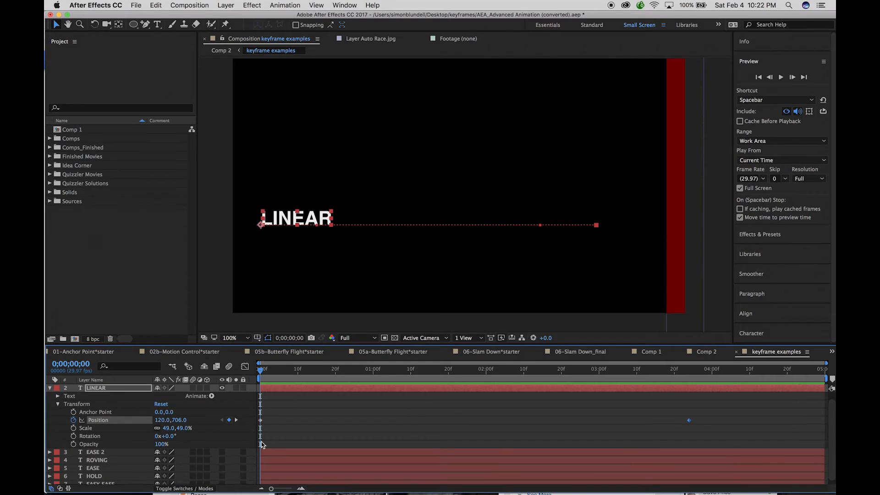
{"action": "left_click", "coordinate": [261, 421]}
Collapse the LINEAR layer's properties, make the EASE 2 layer visible and preview the two animations together.
{"action": "left_click", "coordinate": [50, 388]}
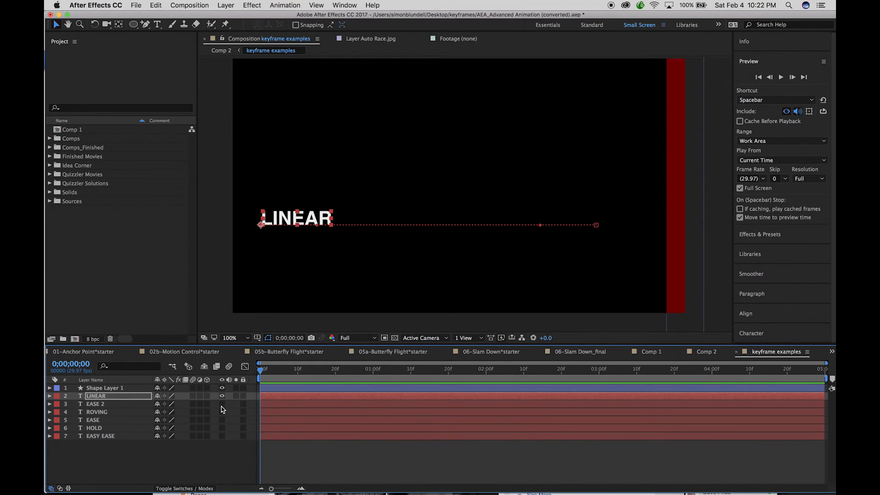
{"action": "left_click", "coordinate": [223, 404]}
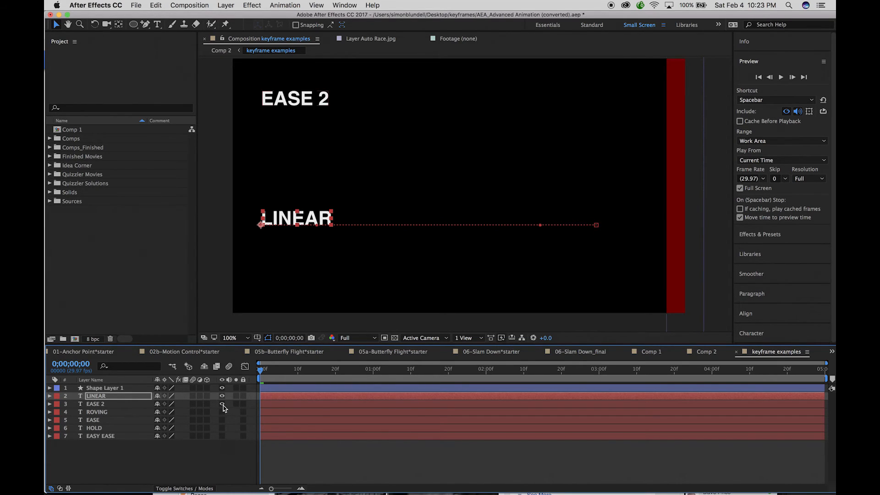
{"action": "key", "text": "space"}
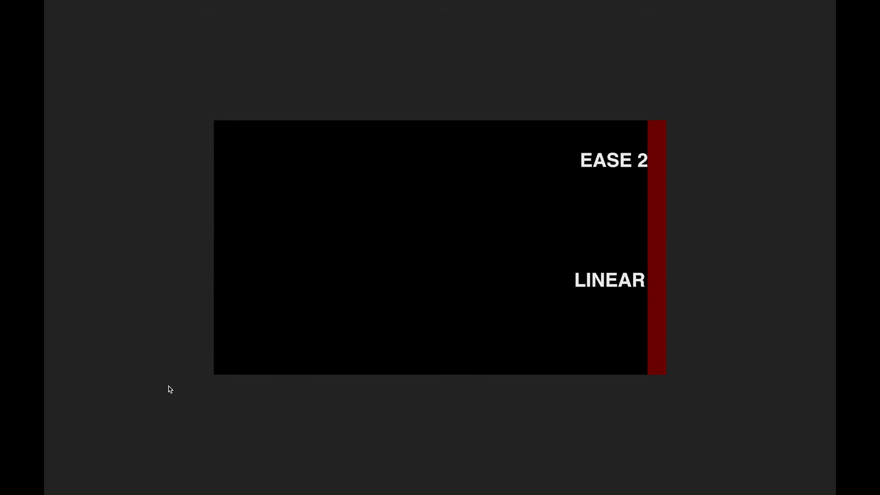
{"action": "key", "text": "space"}
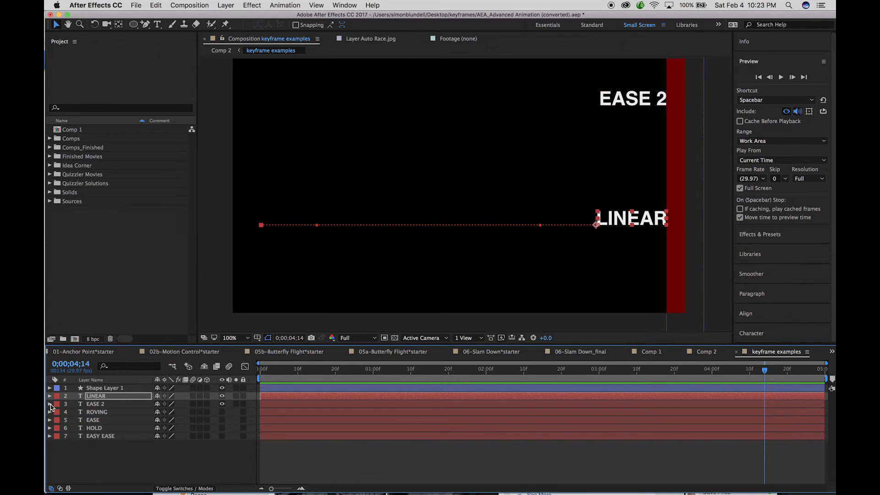
Reveal EASE 2's transform properties, select its Position keyframes and return the playhead to the start.
{"action": "left_click", "coordinate": [50, 404]}
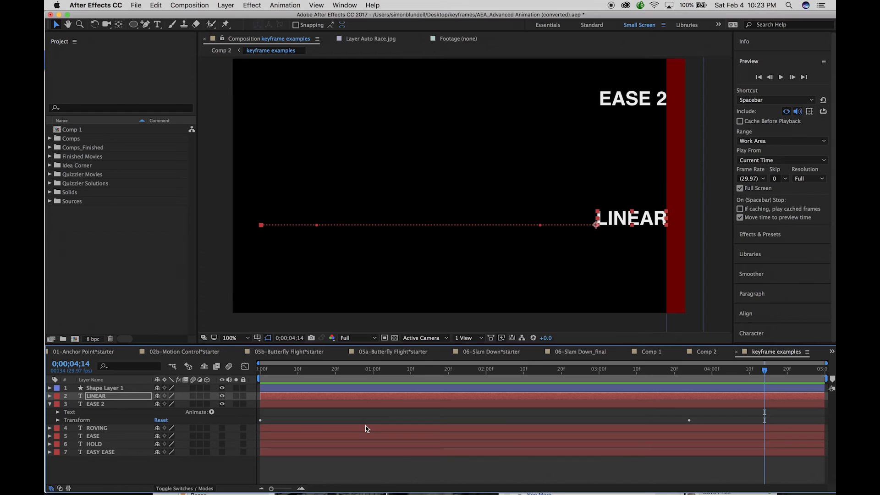
{"action": "left_click", "coordinate": [691, 423]}
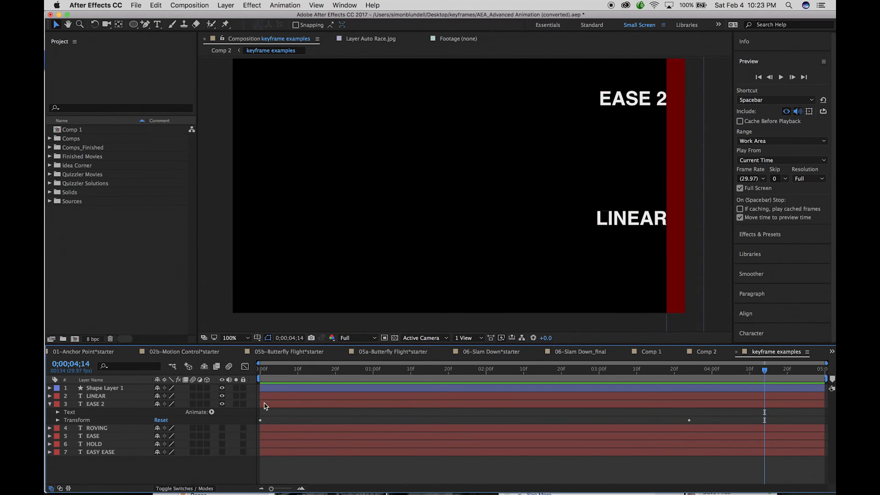
{"action": "left_click", "coordinate": [57, 419]}
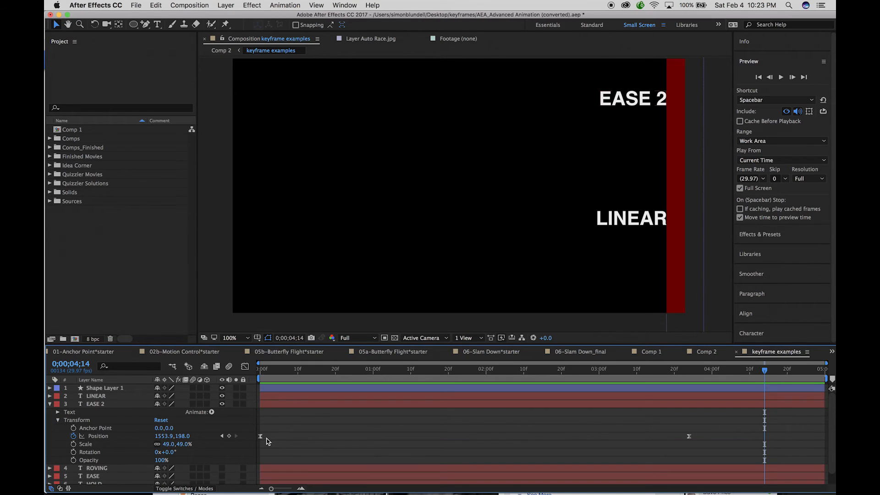
{"action": "left_click", "coordinate": [261, 437]}
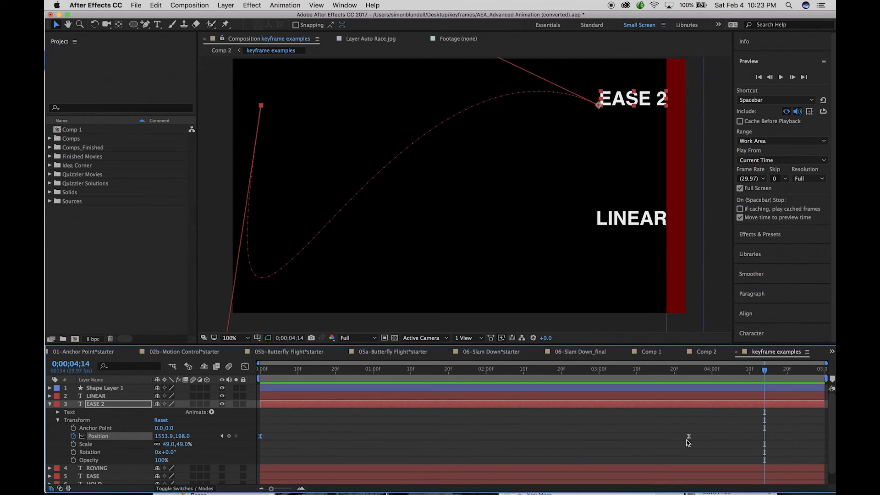
{"action": "left_click_drag", "start_coordinate": [768, 374], "coordinate": [252, 249]}
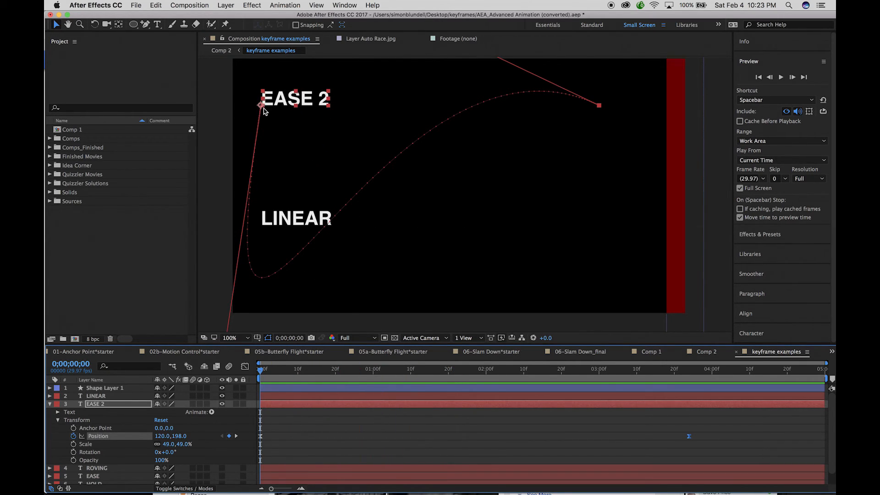
Examine the frame spacing along EASE 2's motion path at close range and preview its movement against LINEAR.
{"action": "scroll", "coordinate": [289, 209], "scroll_direction": "up", "scroll_amount": 2}
{"action": "key", "text": "space"}
{"action": "left_click_drag", "start_coordinate": [362, 176], "coordinate": [573, 134]}
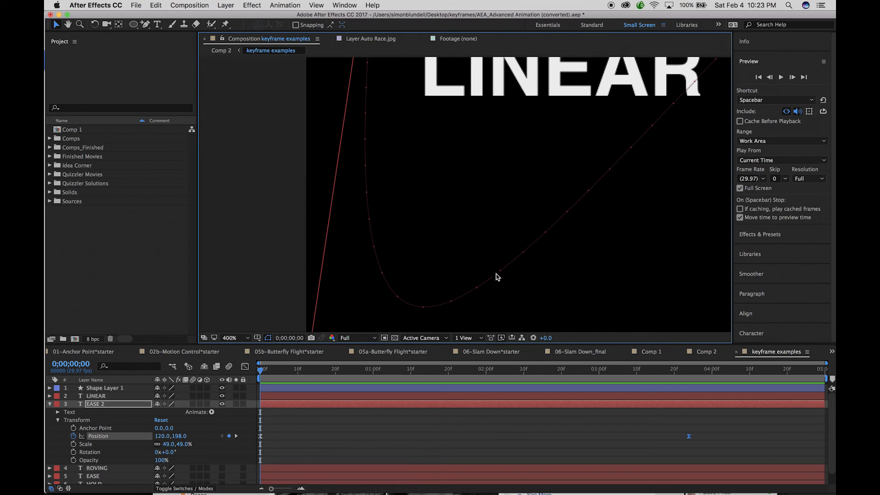
{"action": "left_click_drag", "start_coordinate": [535, 206], "coordinate": [554, 265]}
{"action": "scroll", "coordinate": [554, 265], "scroll_direction": "up", "scroll_amount": 10}
{"action": "left_click_drag", "start_coordinate": [444, 140], "coordinate": [418, 198]}
{"action": "left_click_drag", "start_coordinate": [407, 153], "coordinate": [384, 233]}
{"action": "key", "text": "v"}
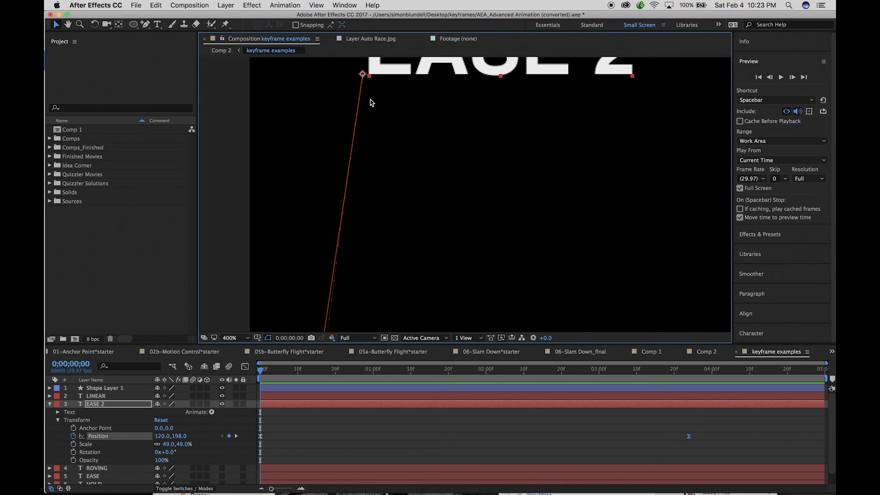
{"action": "scroll", "coordinate": [371, 103], "scroll_direction": "down", "scroll_amount": 4}
{"action": "left_click_drag", "start_coordinate": [477, 173], "coordinate": [354, 120]}
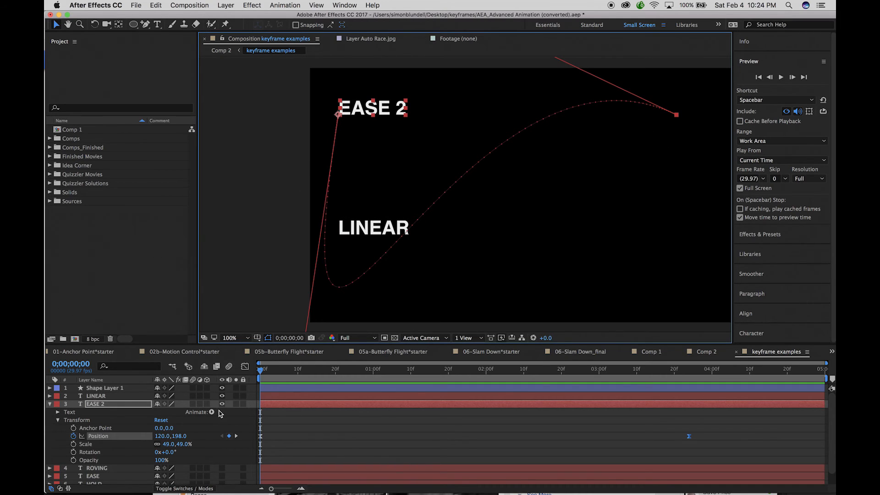
{"action": "key", "text": "space"}
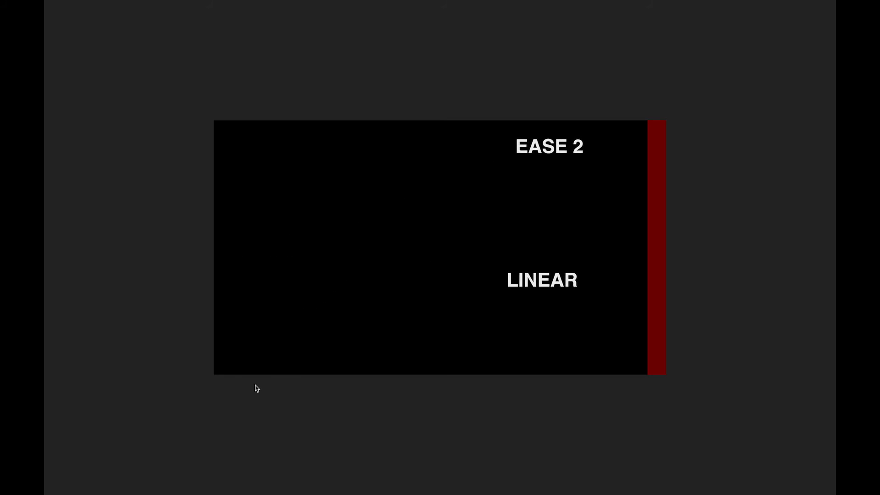
{"action": "key", "text": "space"}
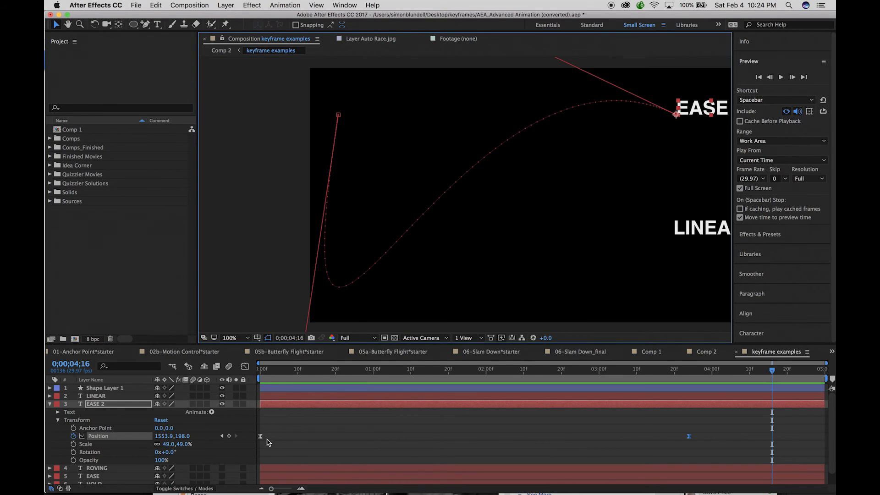
Review the Keyframe Assistant easing options and the animation commands available for EASE 2's first Position keyframe.
{"action": "left_click", "coordinate": [261, 436]}
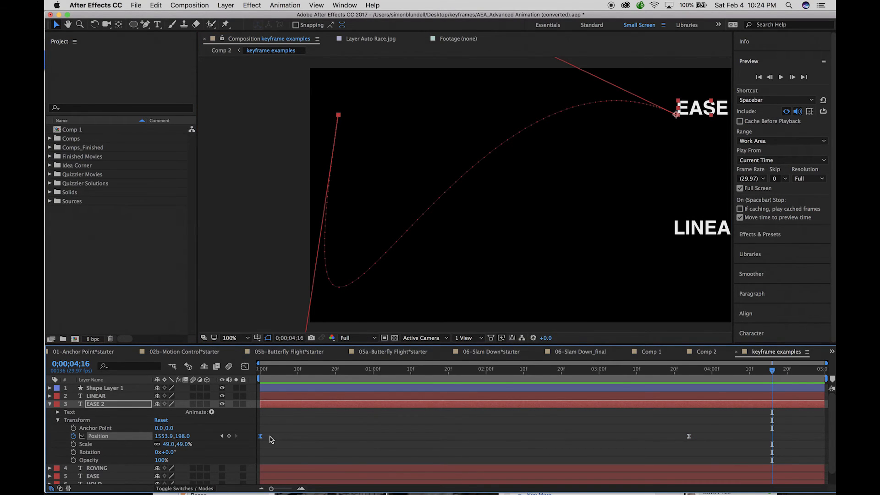
{"action": "right_click", "coordinate": [262, 439]}
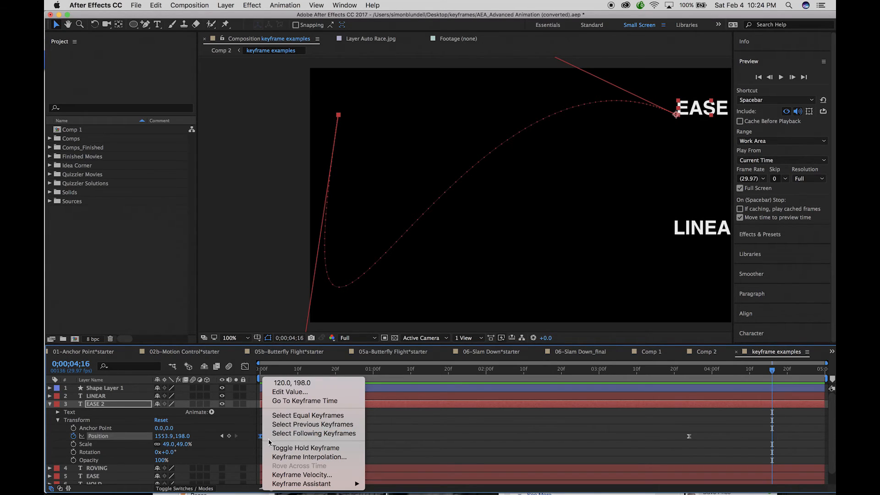
{"action": "mouse_move", "coordinate": [288, 484]}
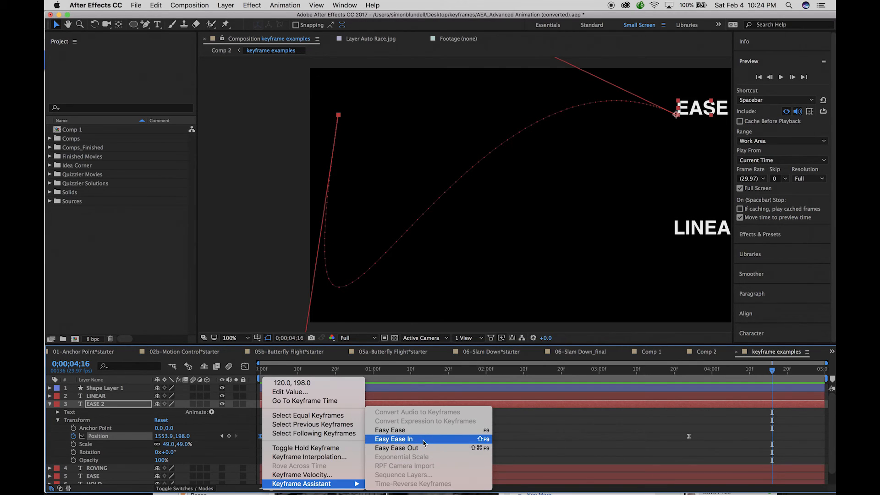
{"action": "left_click", "coordinate": [252, 77]}
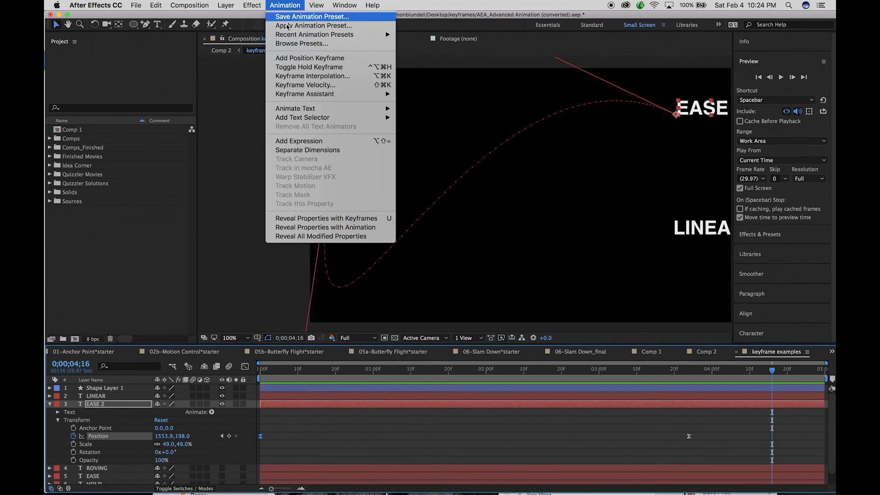
{"action": "mouse_move", "coordinate": [293, 99]}
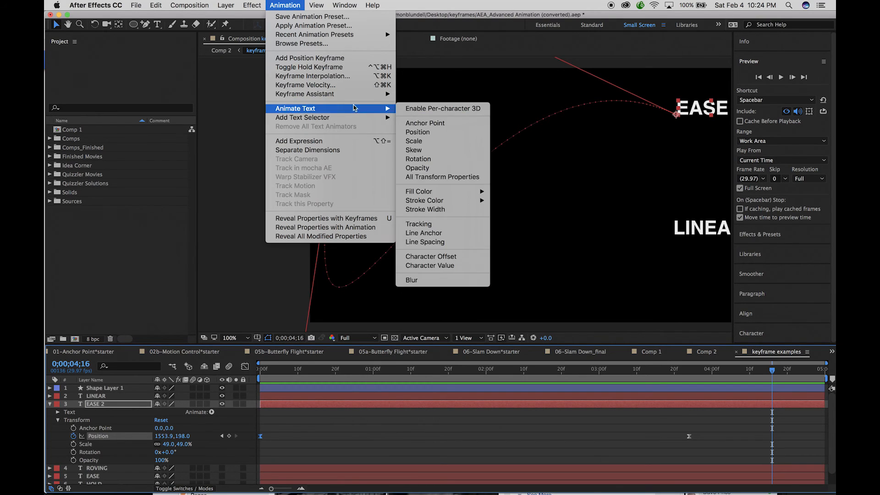
{"action": "left_click", "coordinate": [289, 441]}
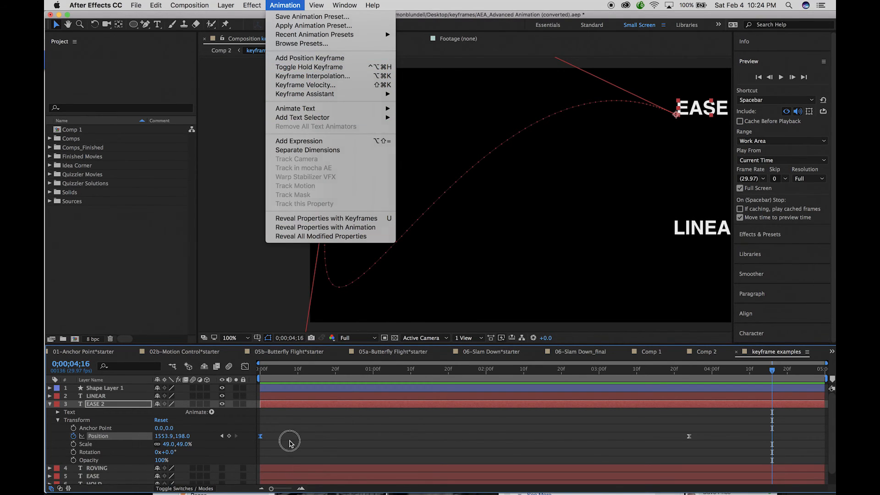
Collapse the EASE 2 layer's properties and make the ROVING layer visible.
{"action": "left_click", "coordinate": [50, 404]}
{"action": "left_click", "coordinate": [222, 412]}
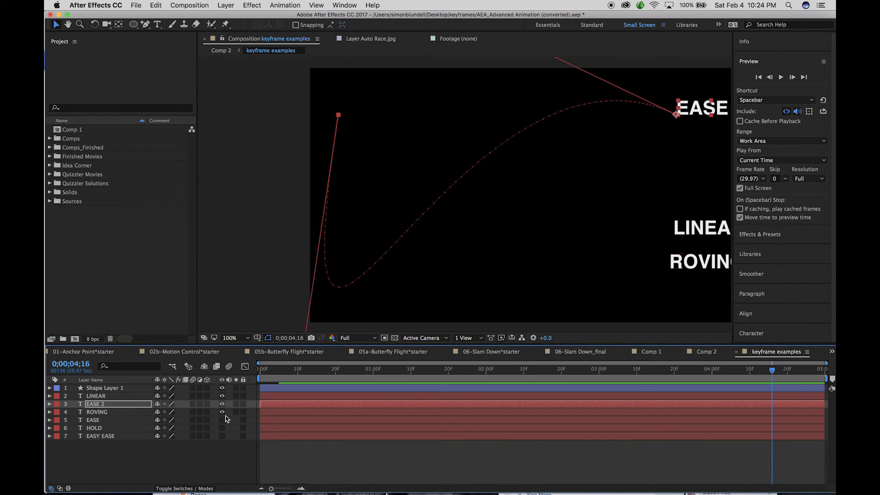
{"action": "left_click", "coordinate": [222, 412]}
{"action": "left_click", "coordinate": [222, 412]}
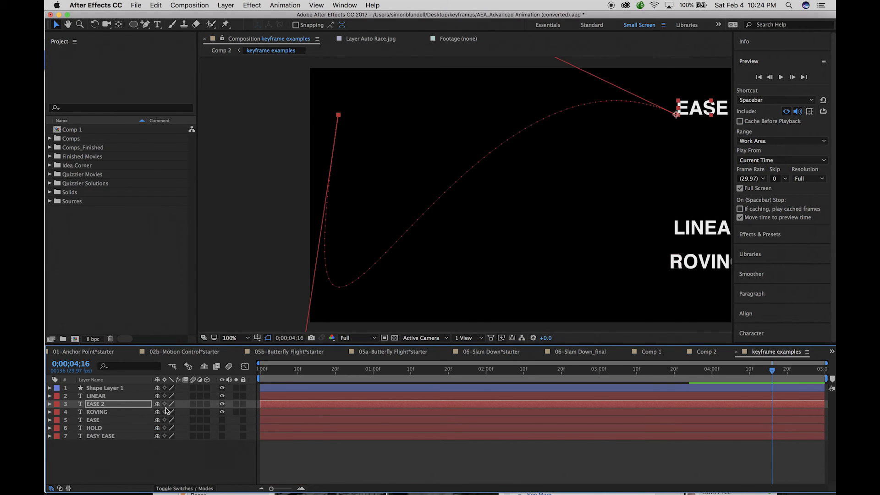
Inspect ROVING's Position keyframes with the playhead at the start, then collapse the layer and select it to show its motion path.
{"action": "left_click", "coordinate": [50, 412]}
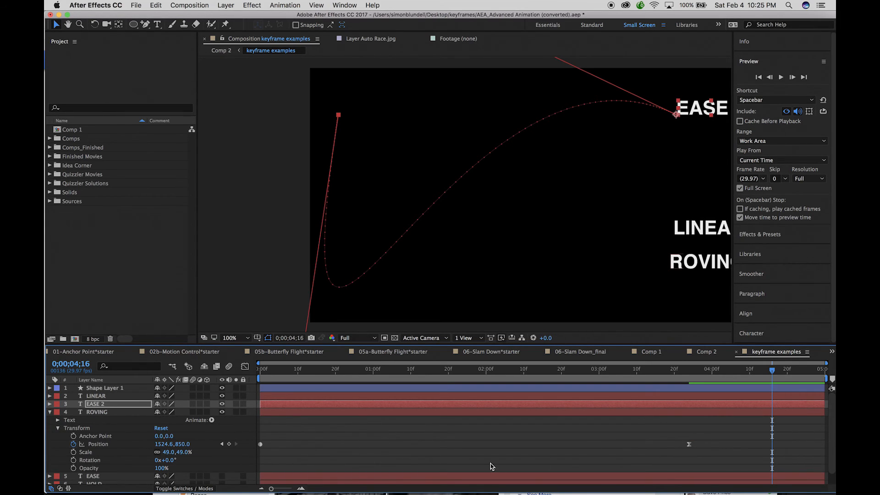
{"action": "key", "text": "Home"}
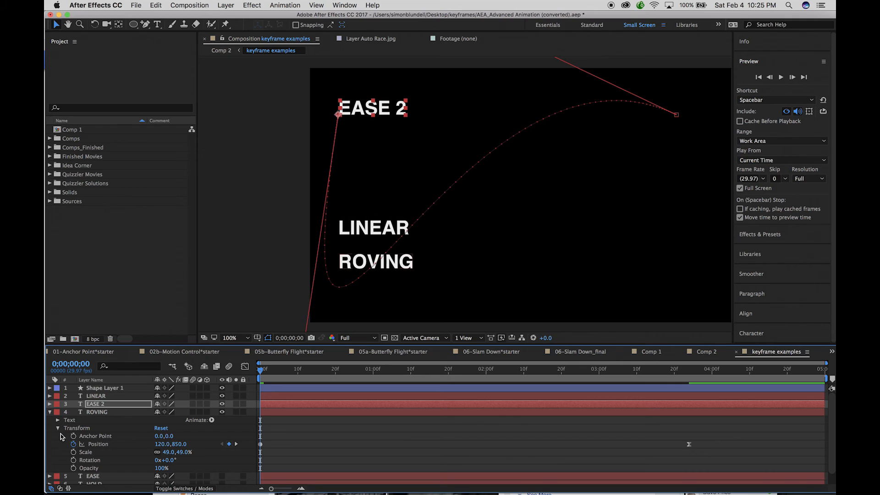
{"action": "left_click", "coordinate": [51, 413]}
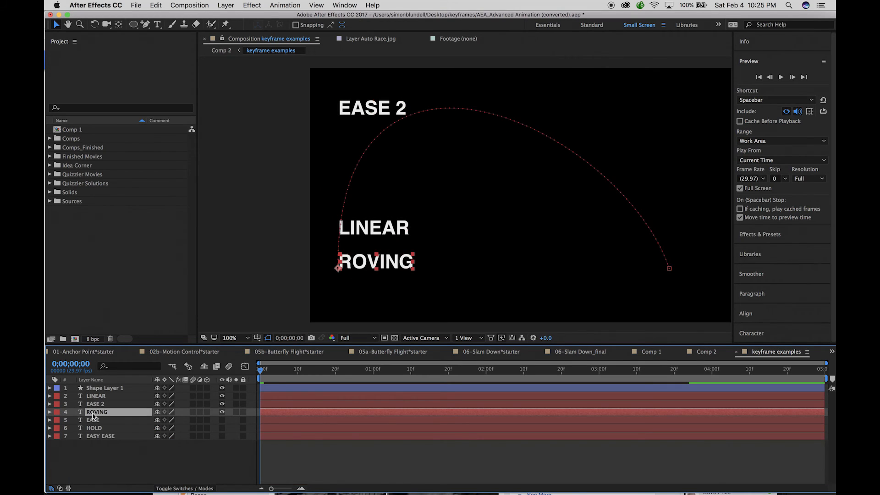
Preview ROVING's movement against LINEAR and EASE 2, and inspect its Position keyframes before collapsing the layer.
{"action": "key", "text": "space"}
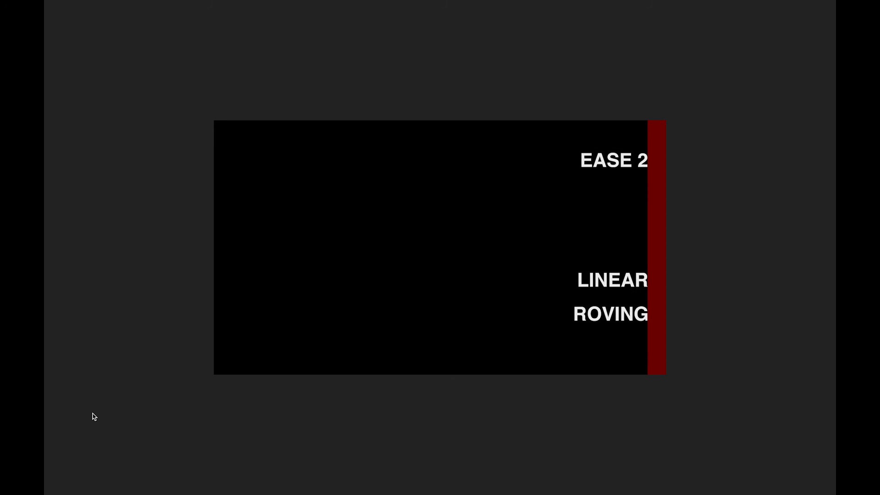
{"action": "key", "text": "space"}
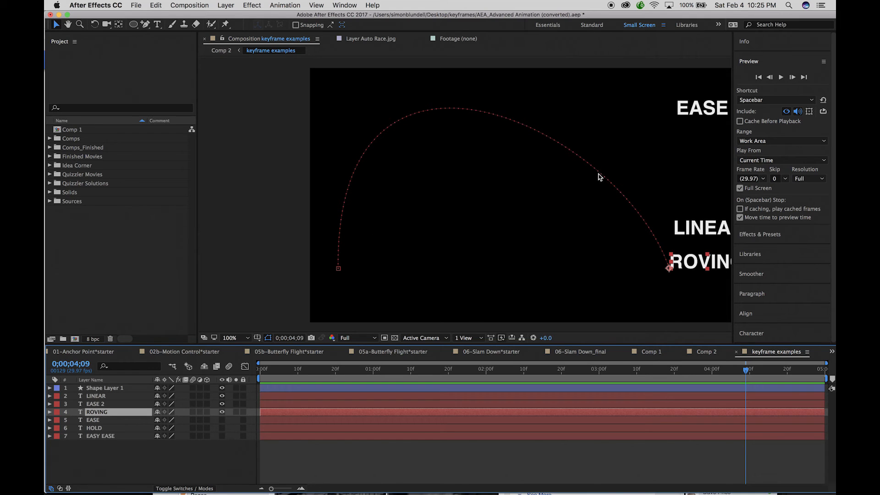
{"action": "left_click", "coordinate": [50, 412]}
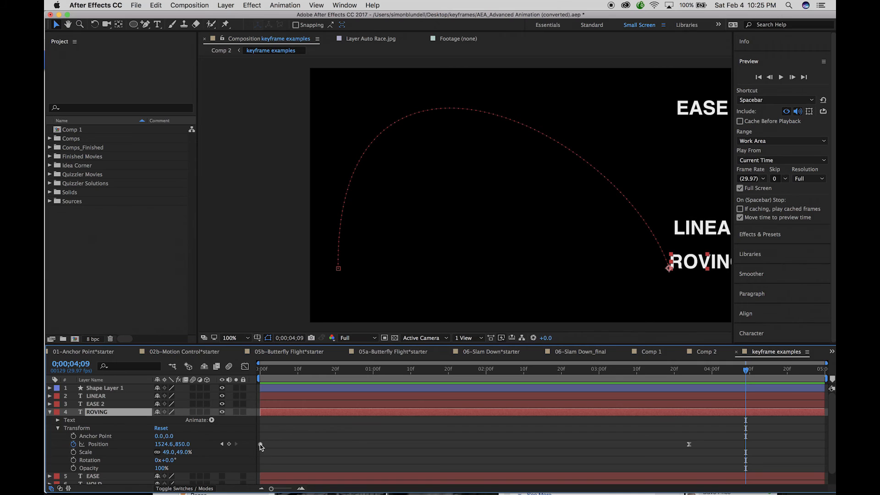
{"action": "mouse_move", "coordinate": [261, 447]}
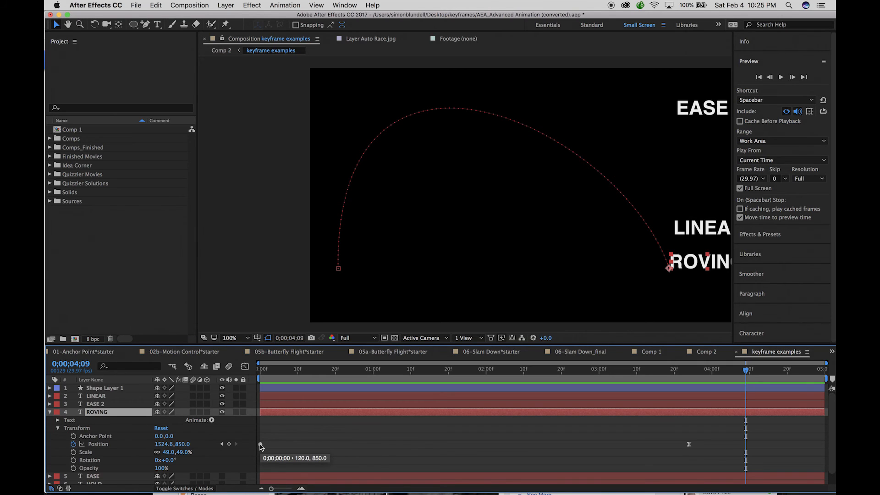
{"action": "left_click", "coordinate": [50, 412]}
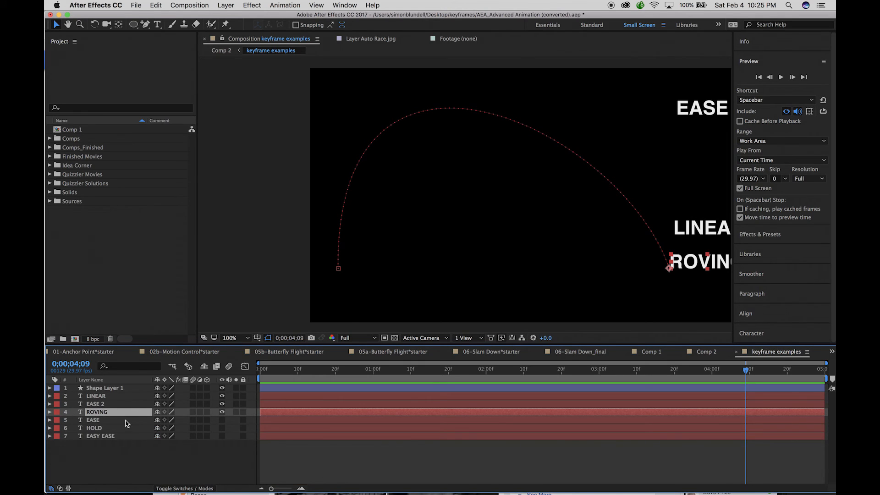
Reveal the EASE layer's Transform properties, make the layer visible and preview its movement from the start of the composition.
{"action": "left_click", "coordinate": [89, 421]}
{"action": "left_click", "coordinate": [49, 420]}
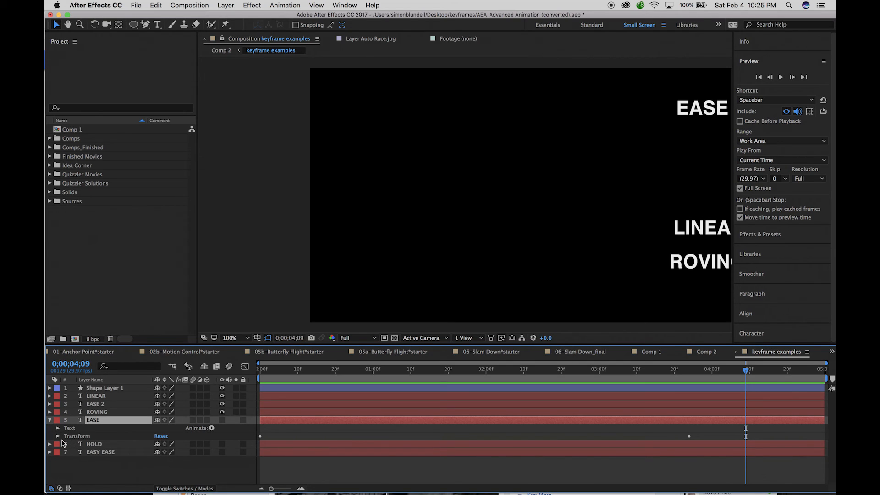
{"action": "left_click", "coordinate": [58, 436]}
{"action": "key", "text": "Home"}
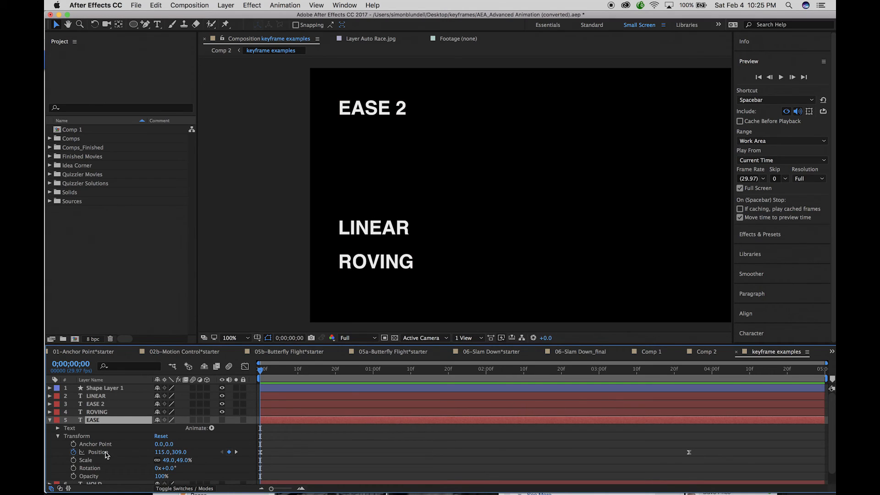
{"action": "left_click", "coordinate": [223, 420]}
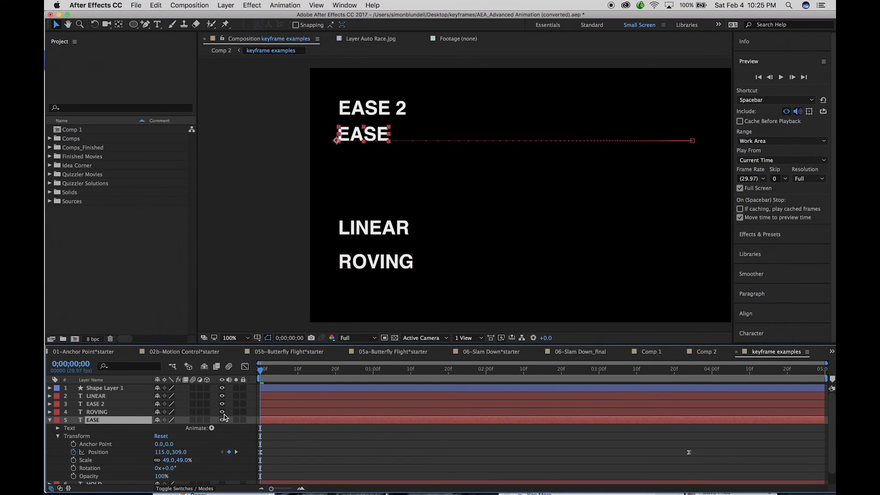
{"action": "key", "text": "space"}
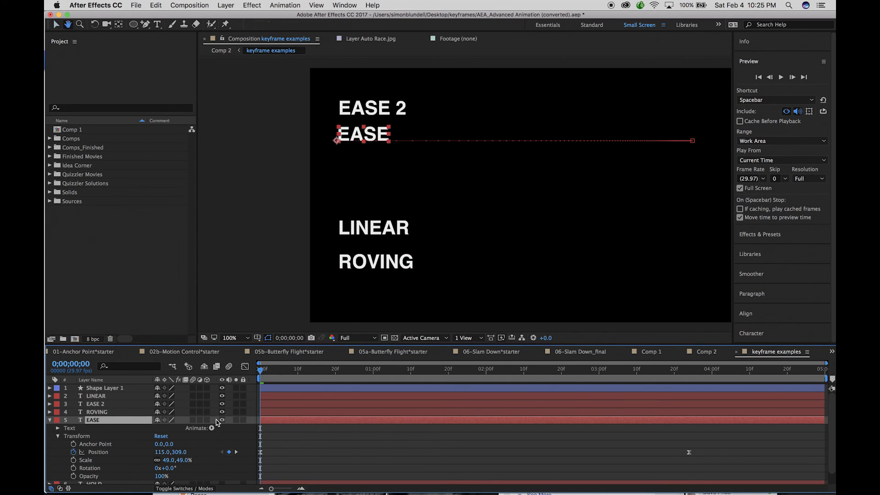